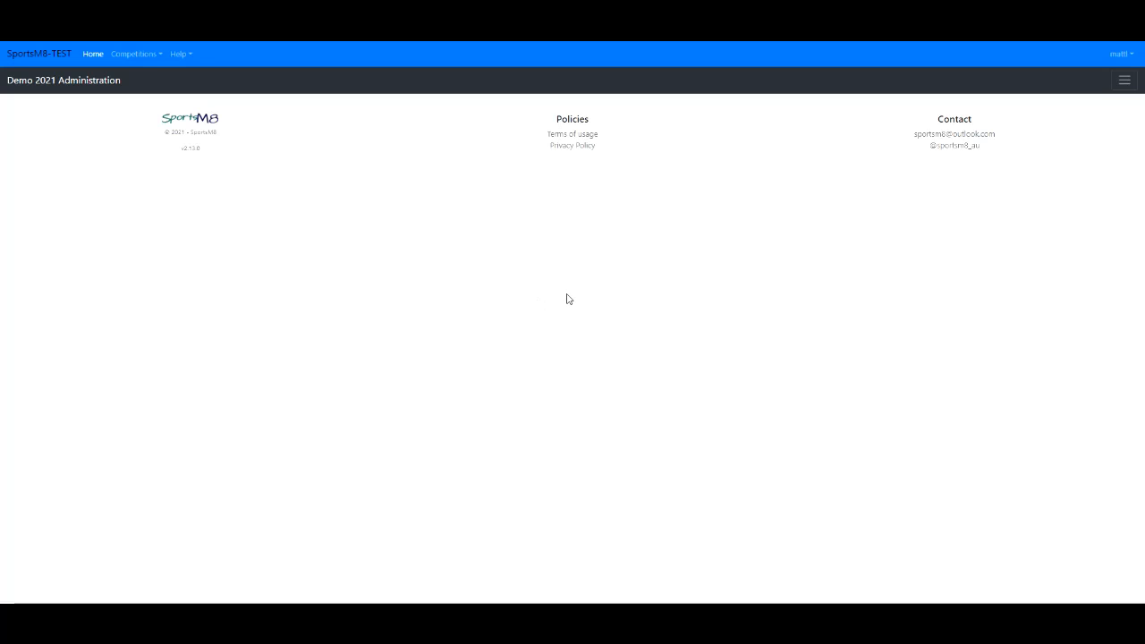
- Open the competition's day management page and view the settings of day 1, leaving them unchanged
left_click(1124, 85)
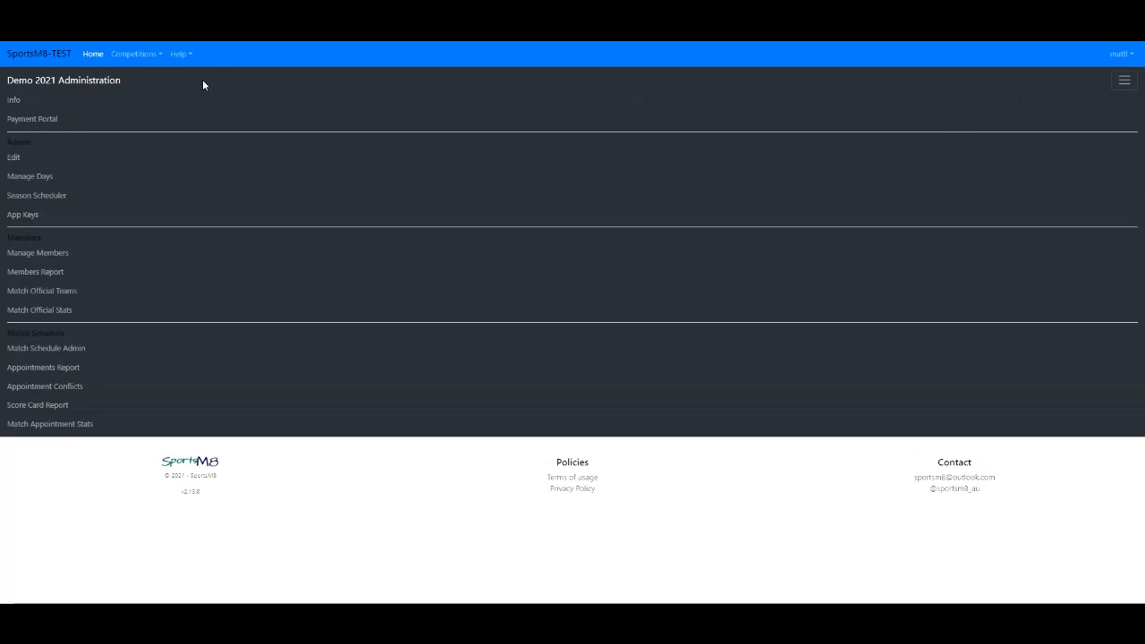
left_click(40, 181)
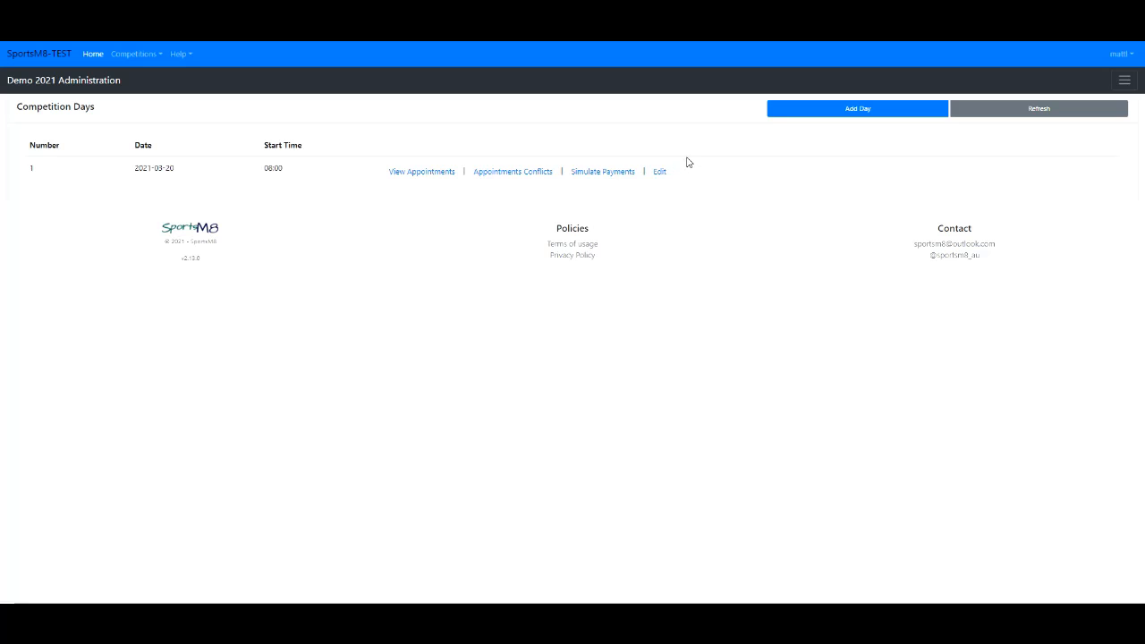
left_click(663, 172)
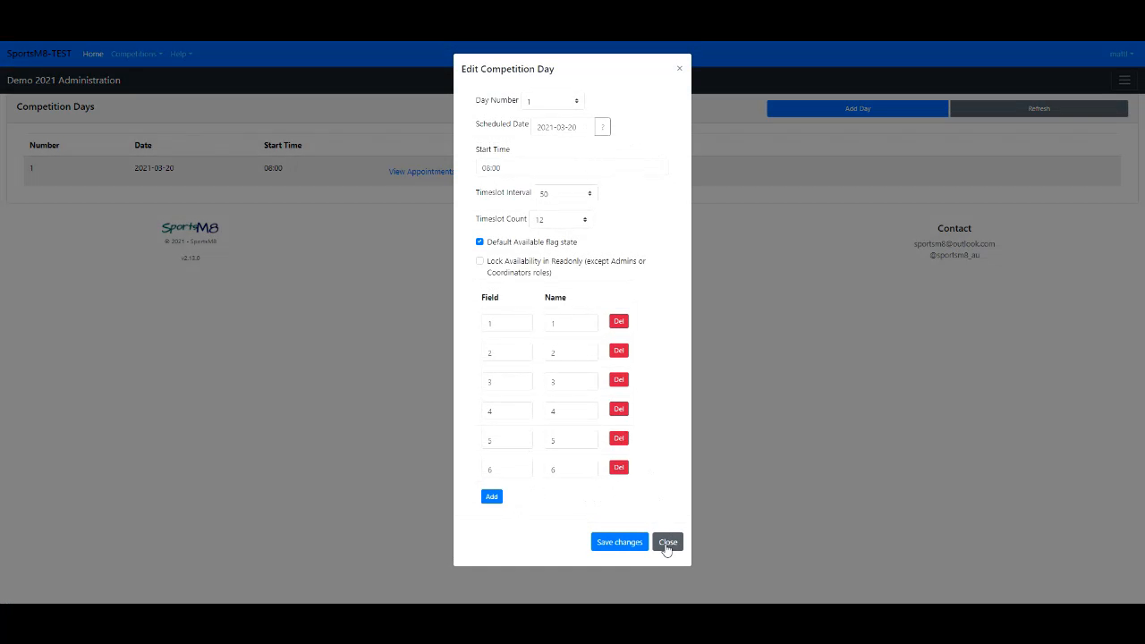
left_click(668, 541)
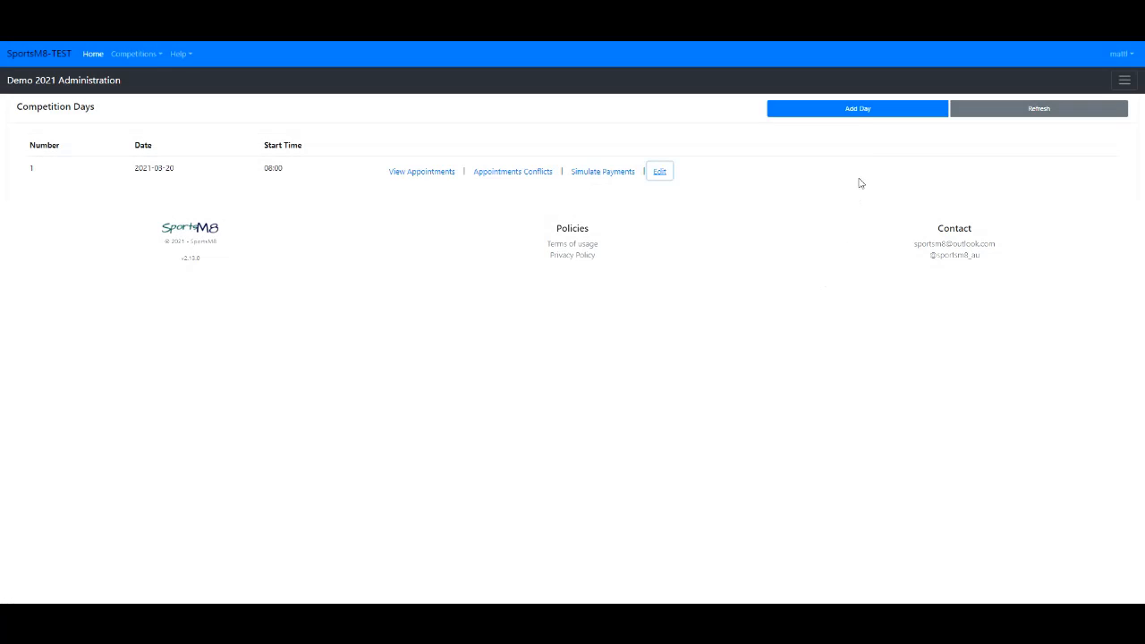
- Start adding competition day 2 with the scheduled date 2021-03-31 and a timeslot count of 9
left_click(857, 109)
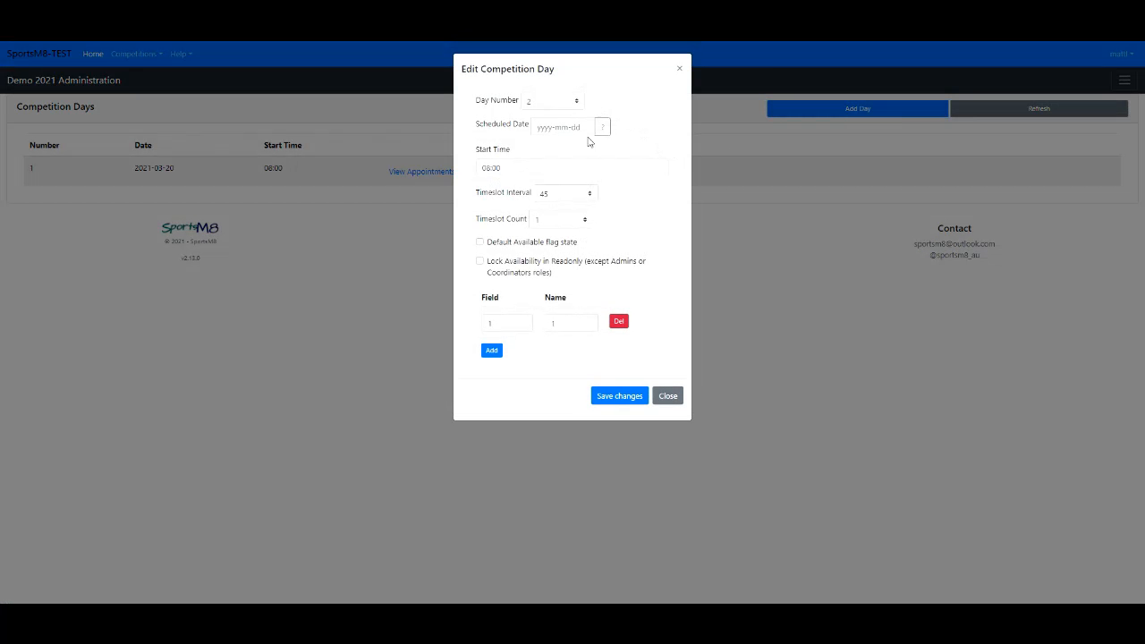
left_click(603, 127)
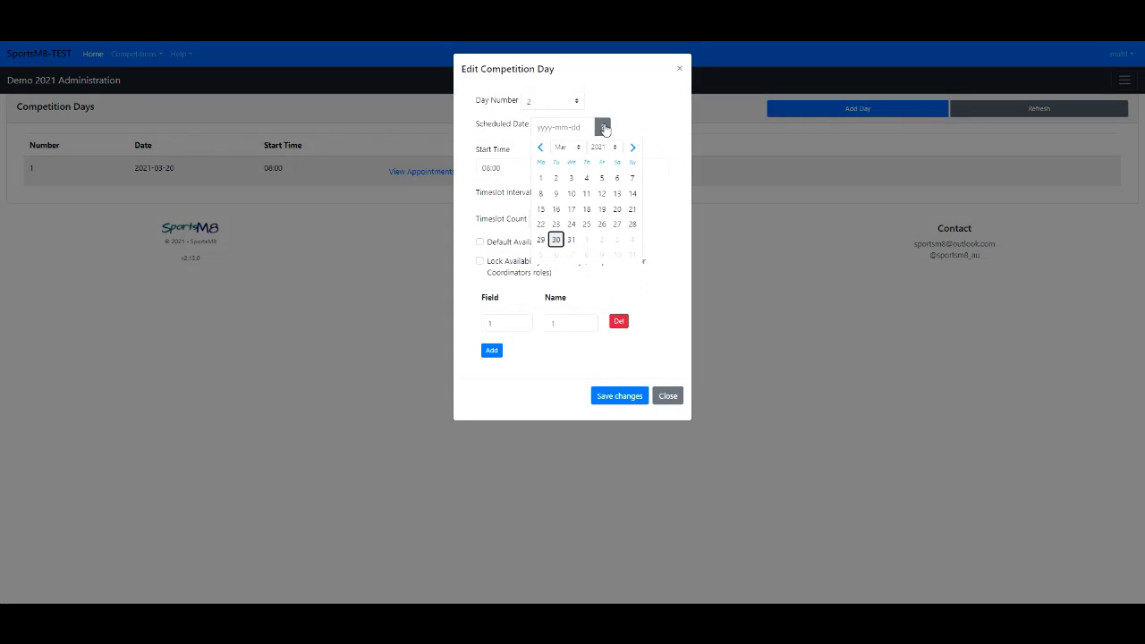
left_click(571, 241)
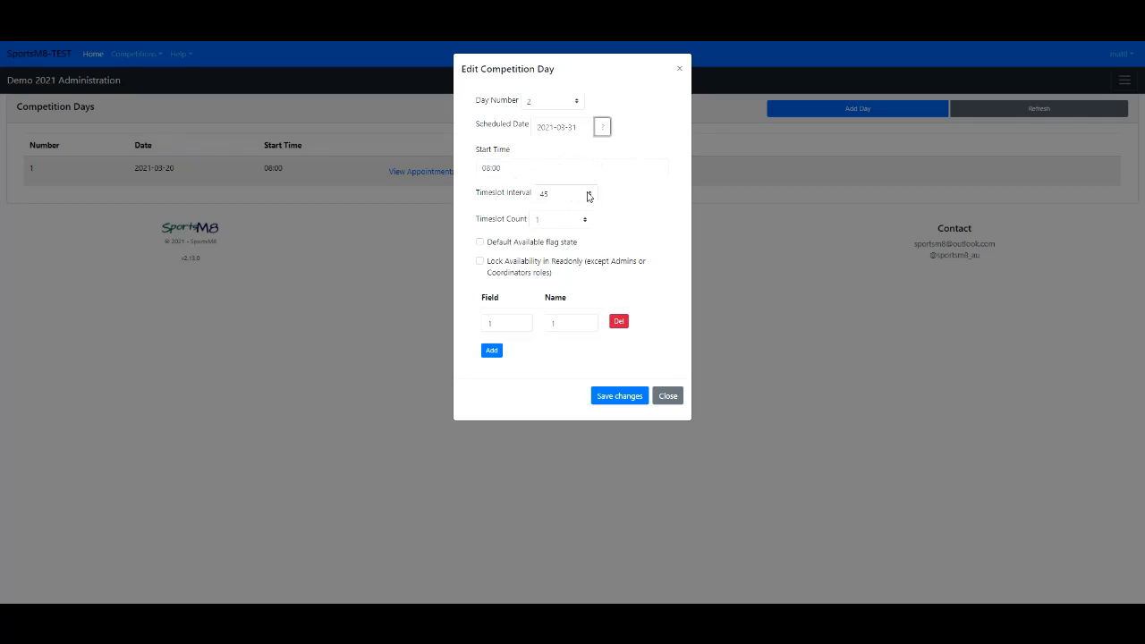
left_click(572, 221)
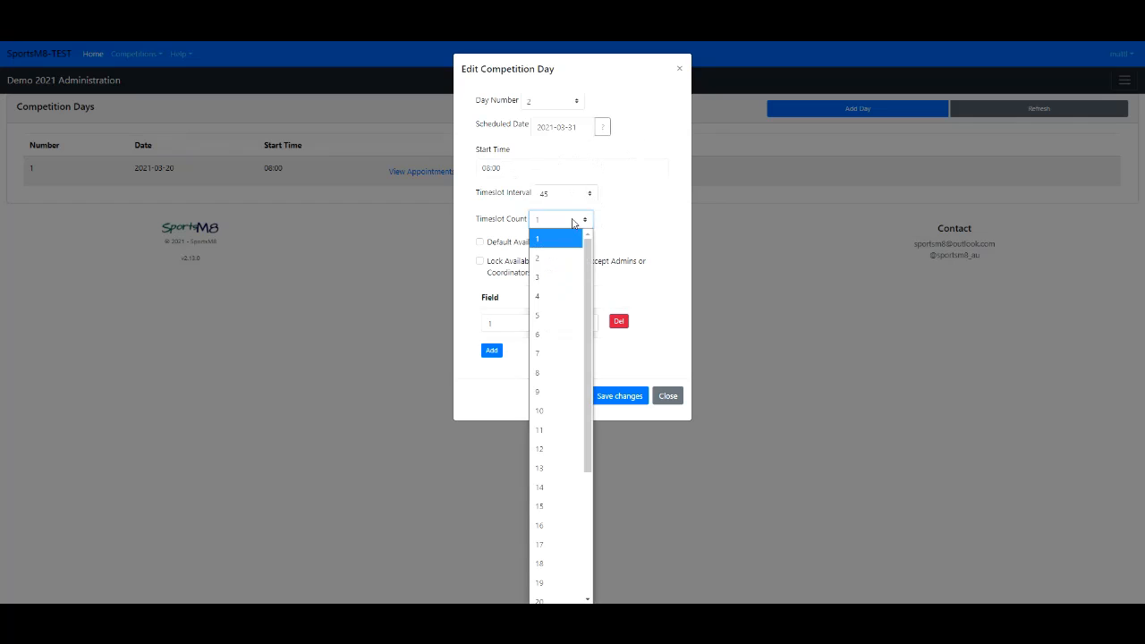
left_click(556, 391)
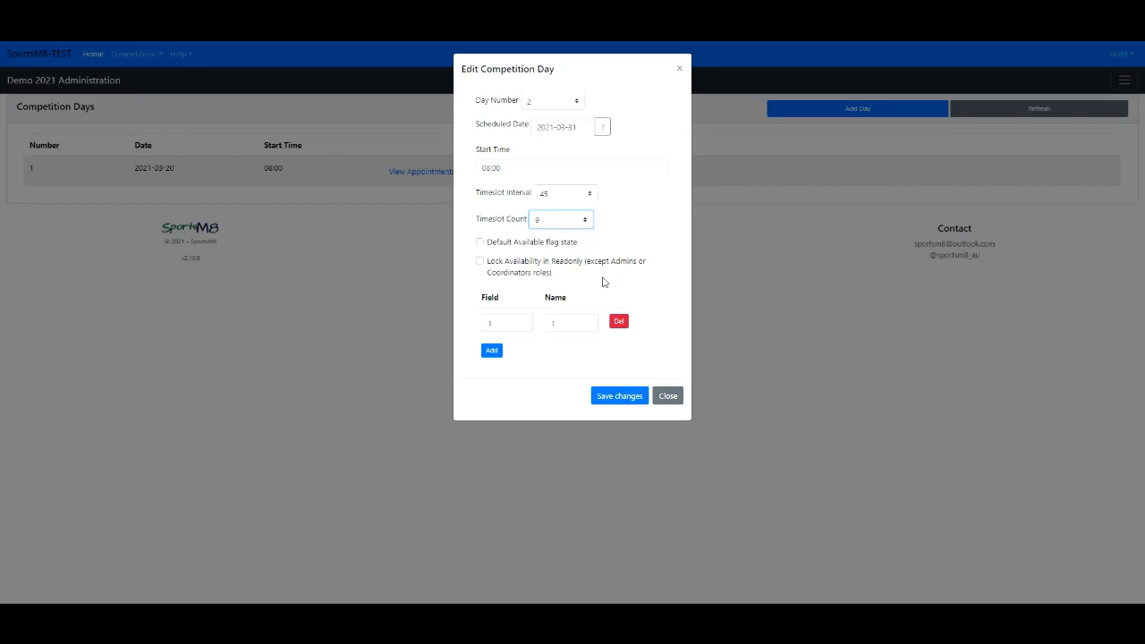
- Add fields 2 to 5 to the new competition day and close it without saving
left_click(491, 350)
left_click(492, 379)
left_click(492, 408)
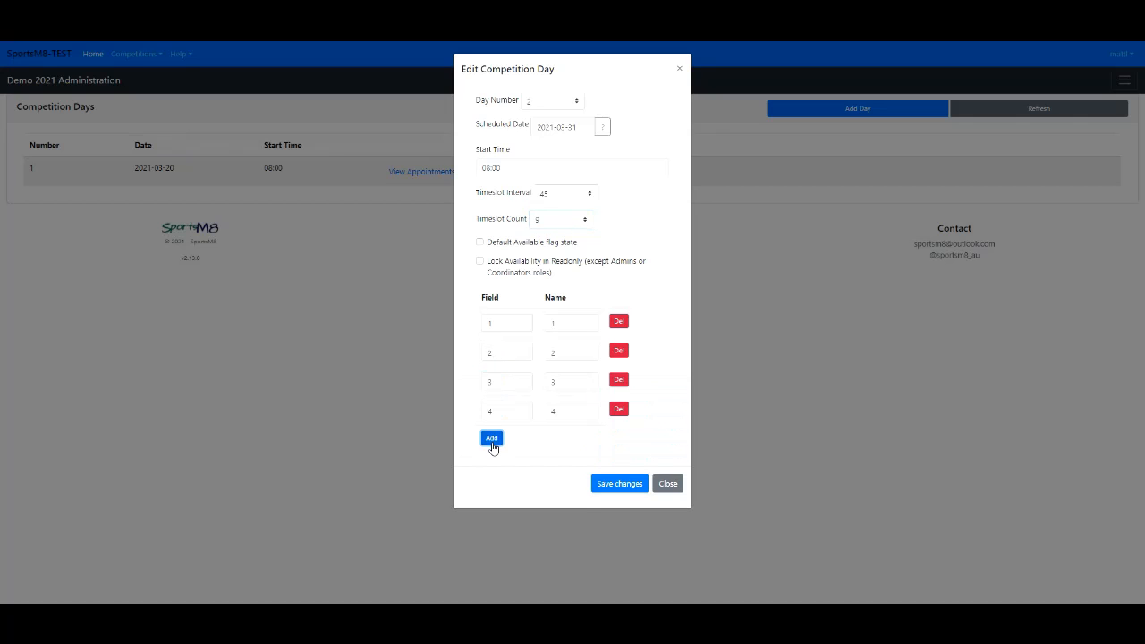
left_click(492, 441)
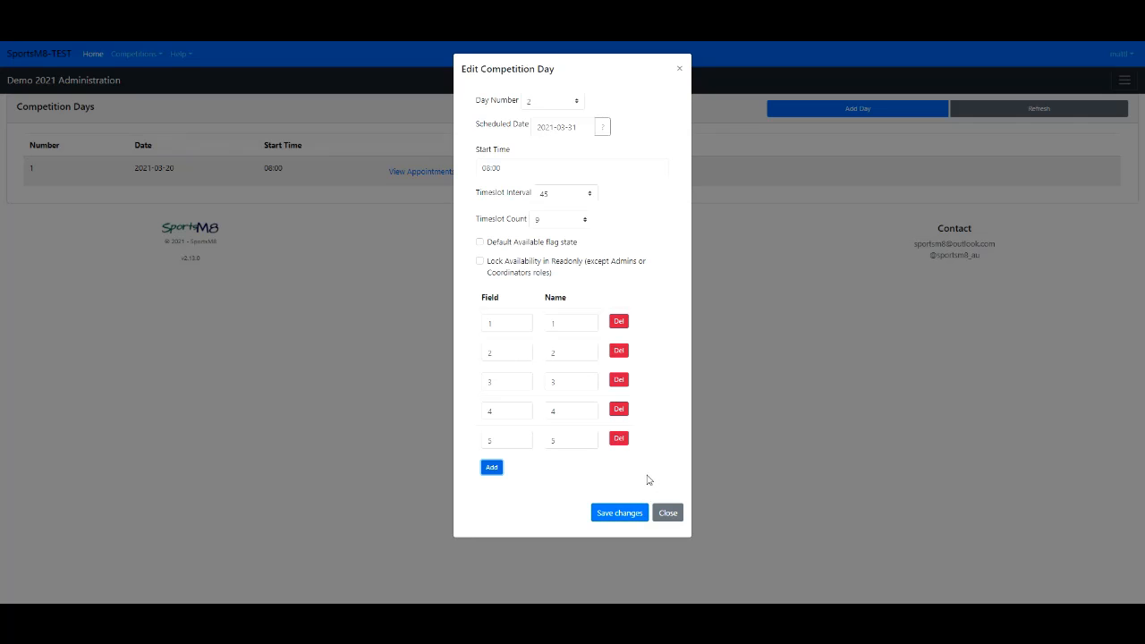
left_click(670, 513)
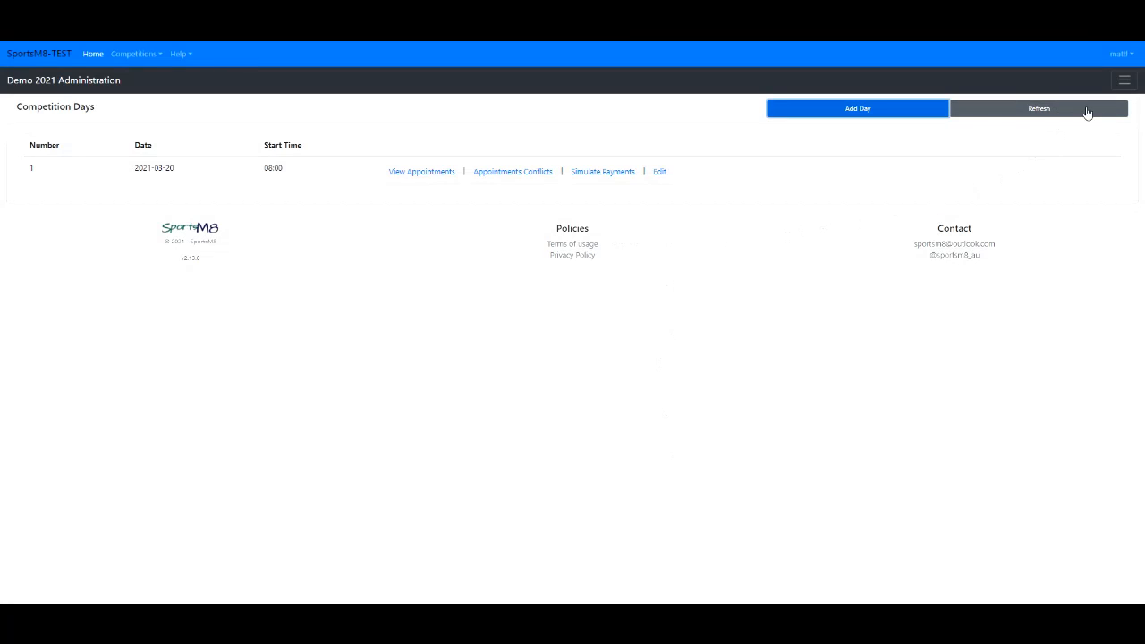
- Open the Season Scheduler, keep the Weekly frequency and set the reoccurance count to 5
left_click(1125, 83)
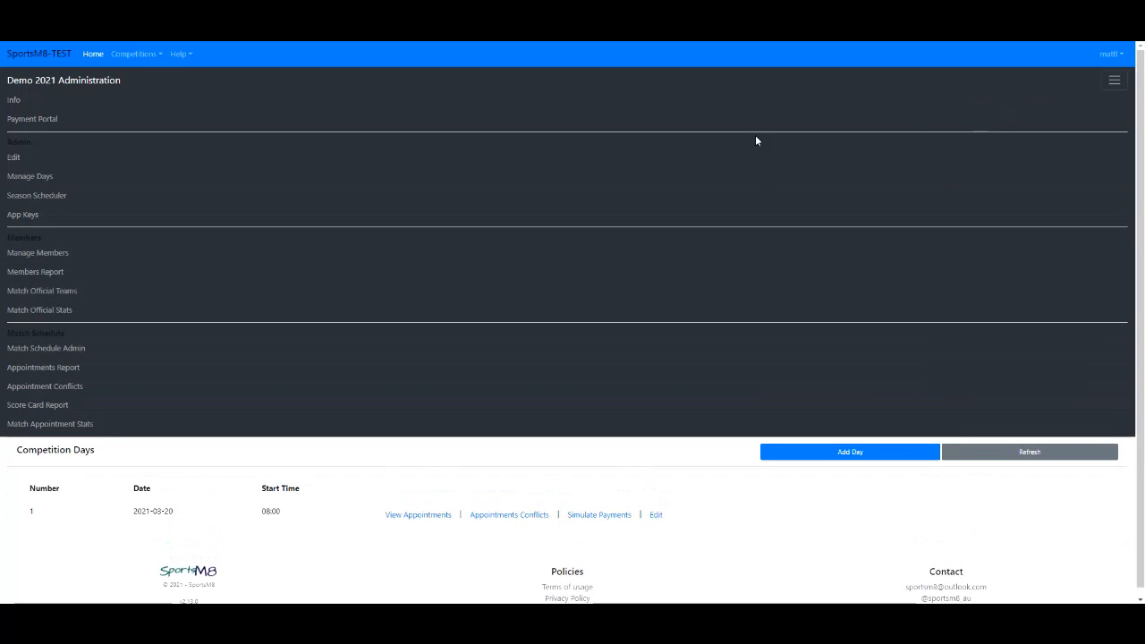
left_click(51, 196)
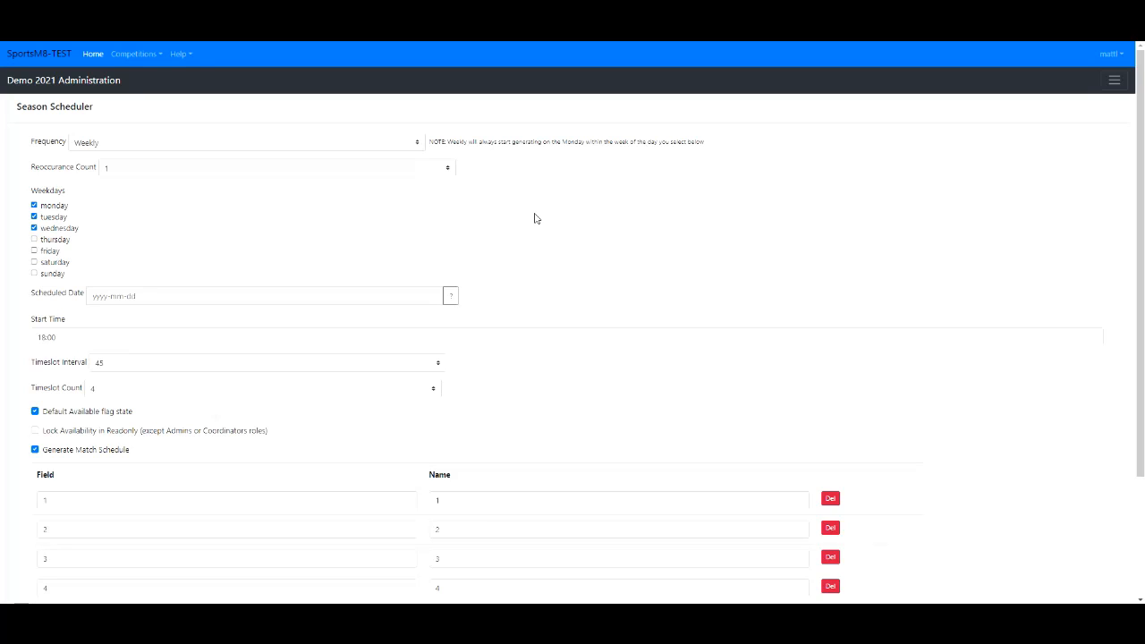
left_click(133, 145)
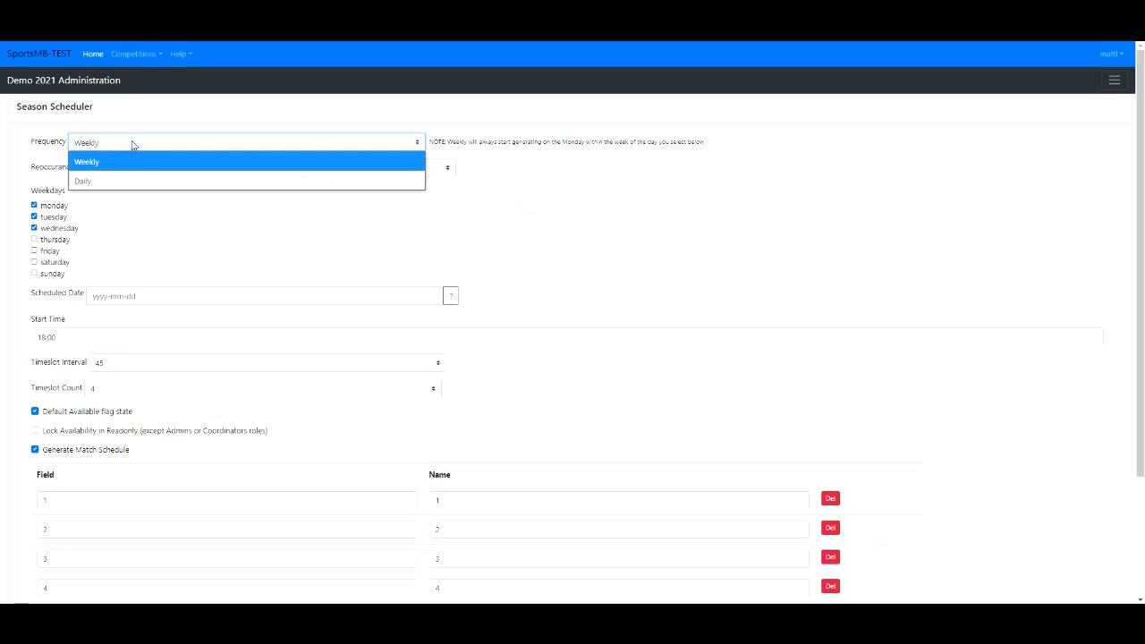
left_click(133, 145)
left_click(144, 172)
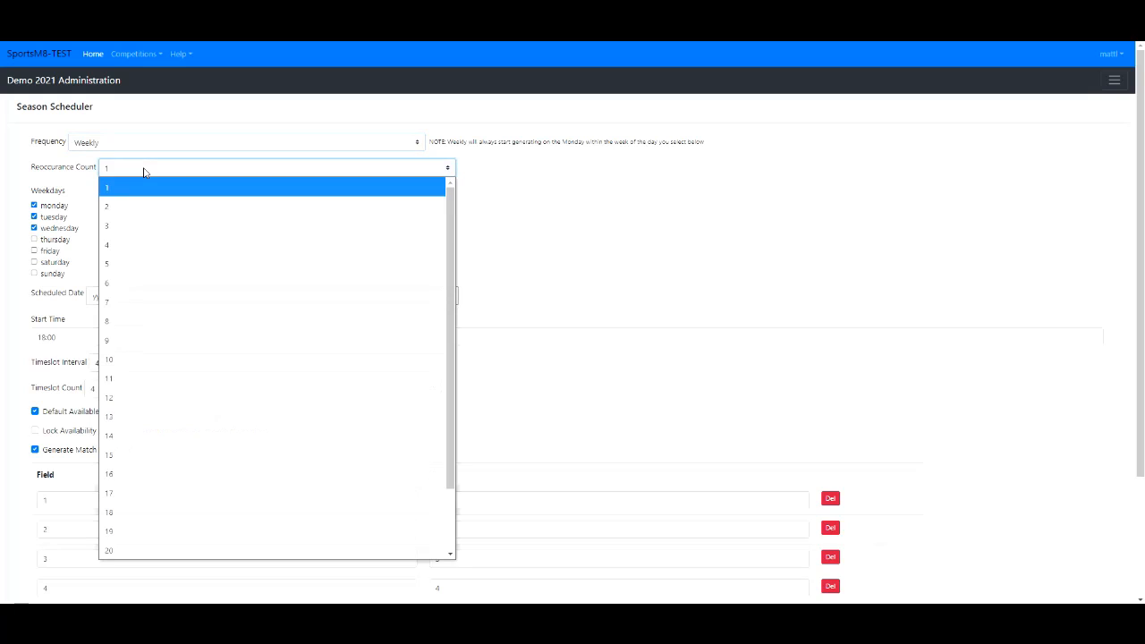
left_click(131, 261)
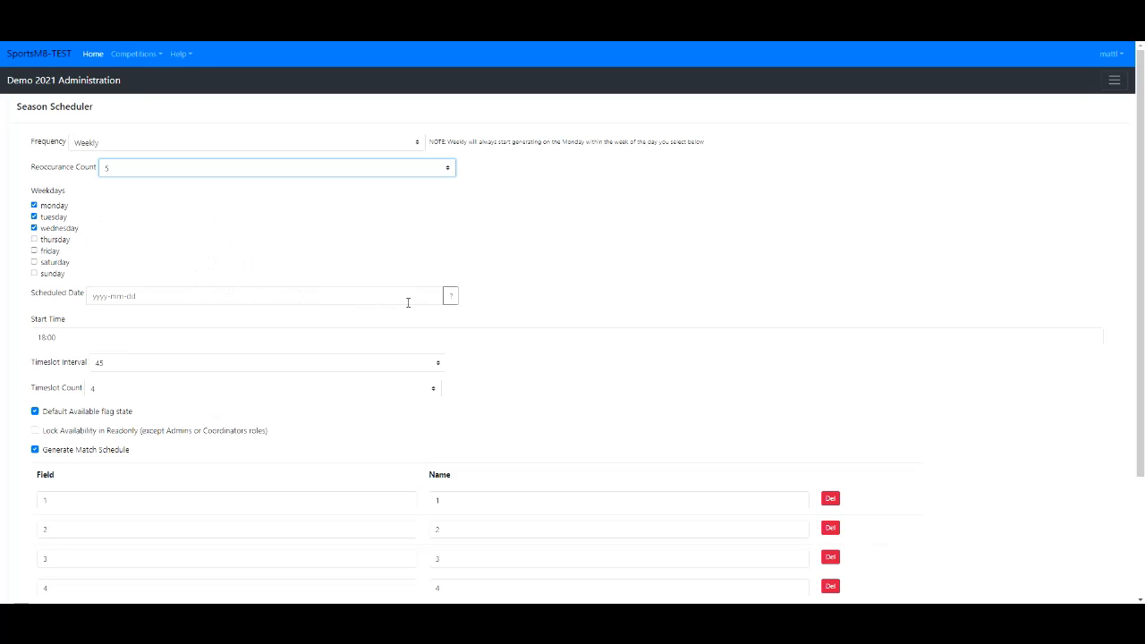
- Set the season's scheduled date to 2021-04-05 and the timeslot interval to 50
left_click(450, 296)
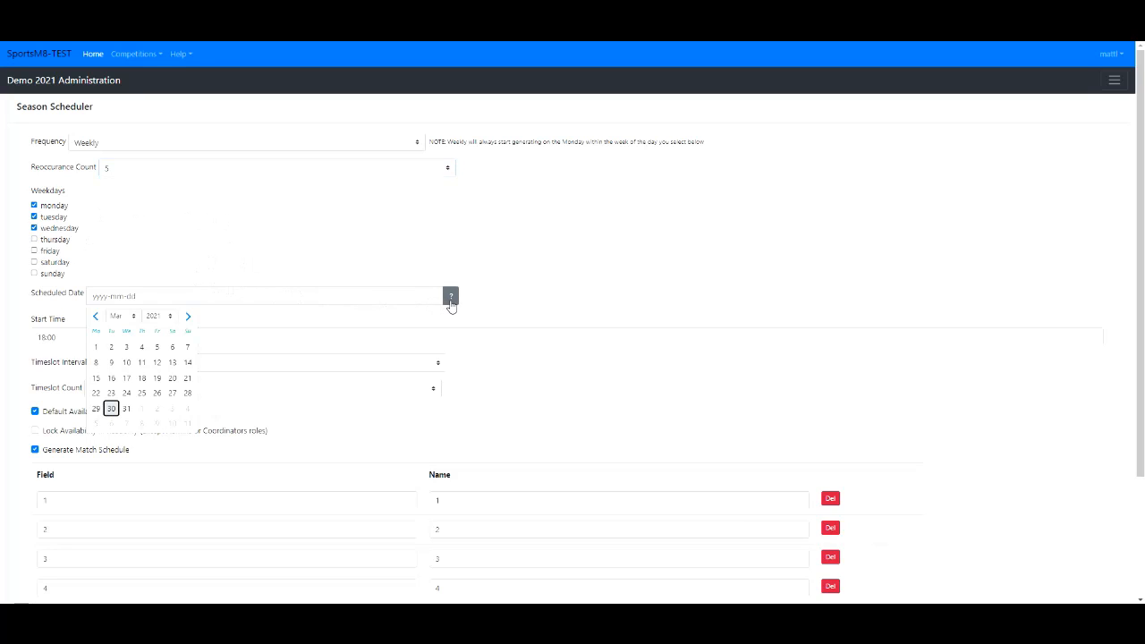
left_click(96, 424)
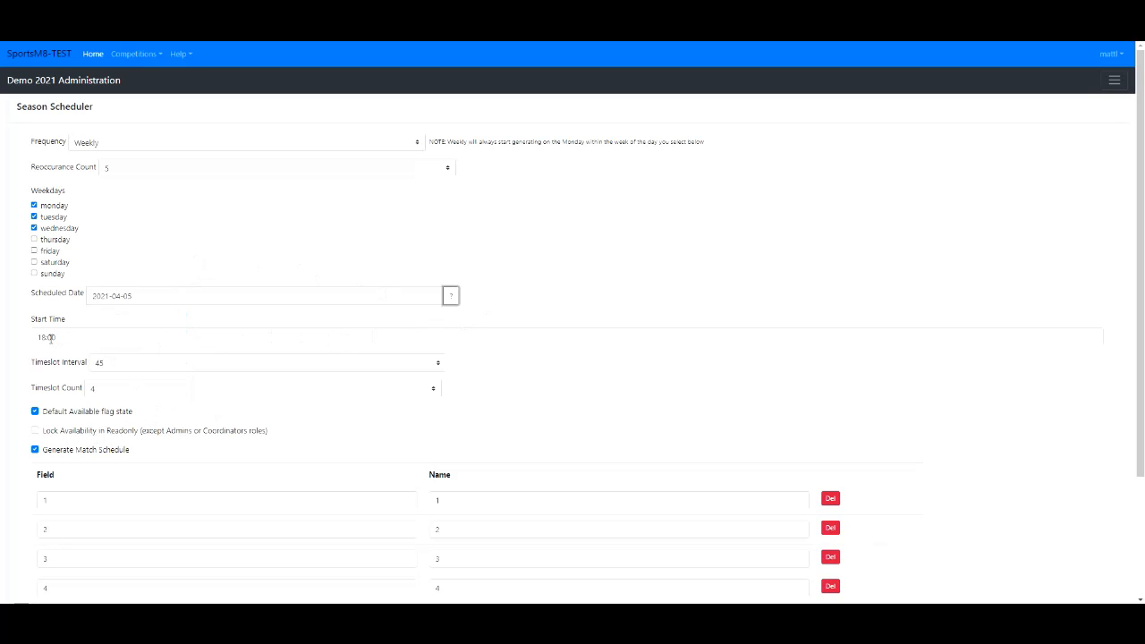
left_click(128, 368)
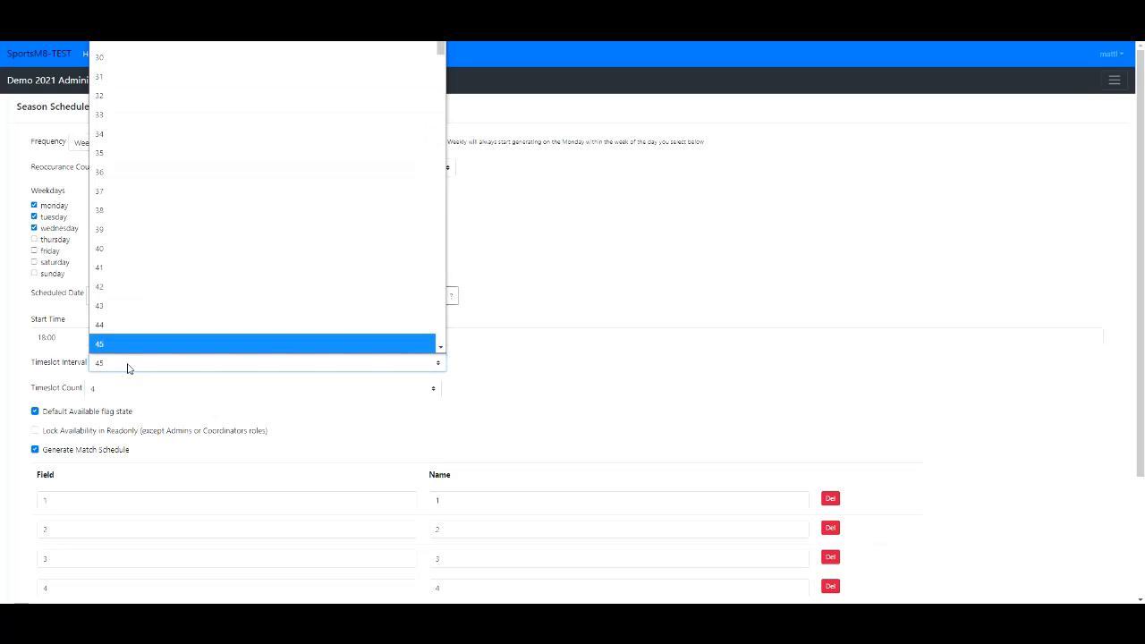
scroll(114, 349, "down", 1)
left_click(114, 345)
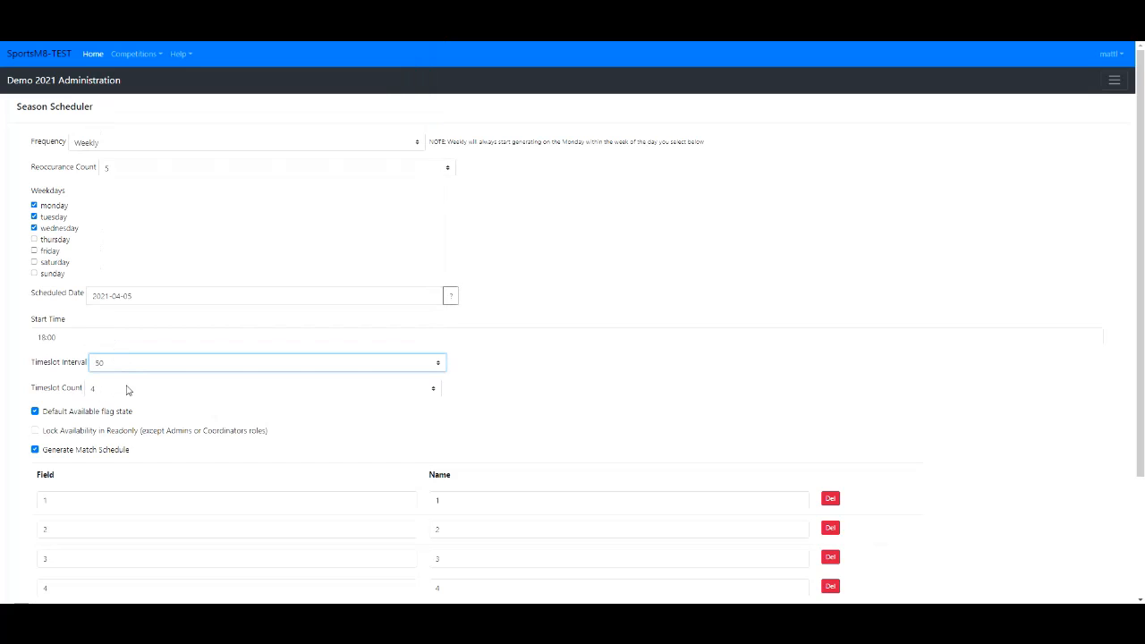
- Add fields 5 and 6 to the season schedule's field list
scroll(563, 414, "down", 1)
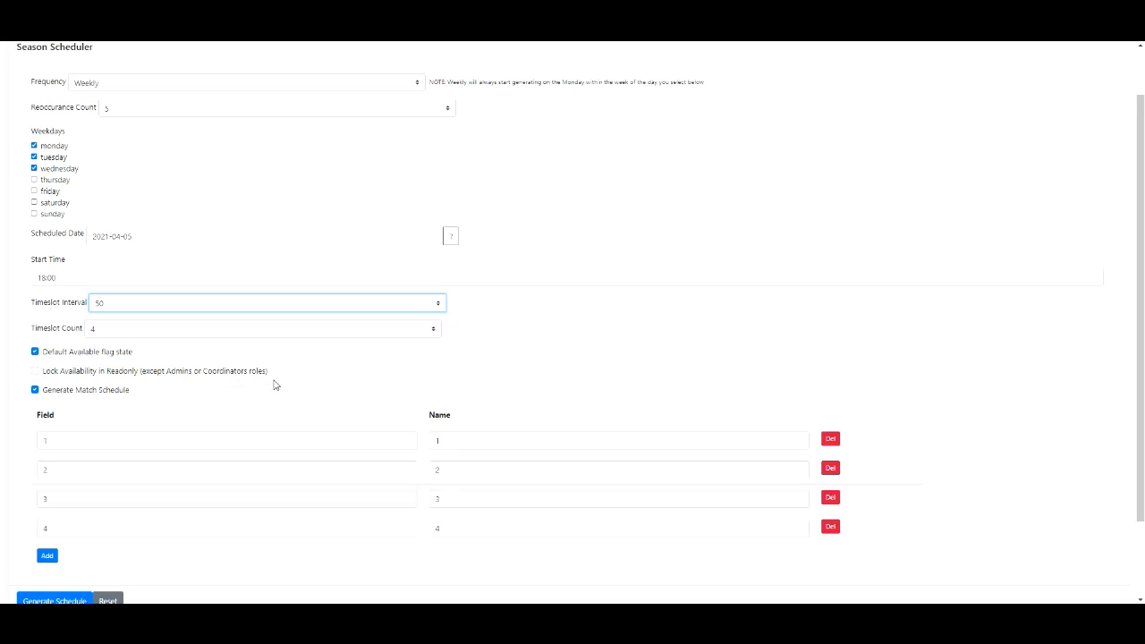
scroll(331, 371, "down", 2)
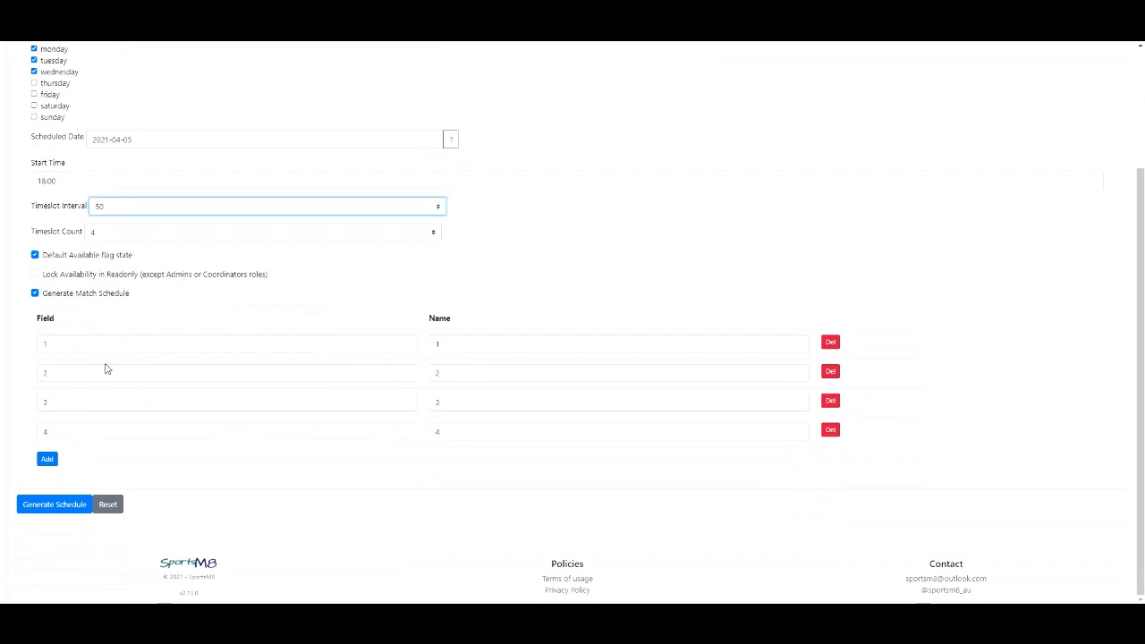
left_click(47, 459)
left_click(47, 489)
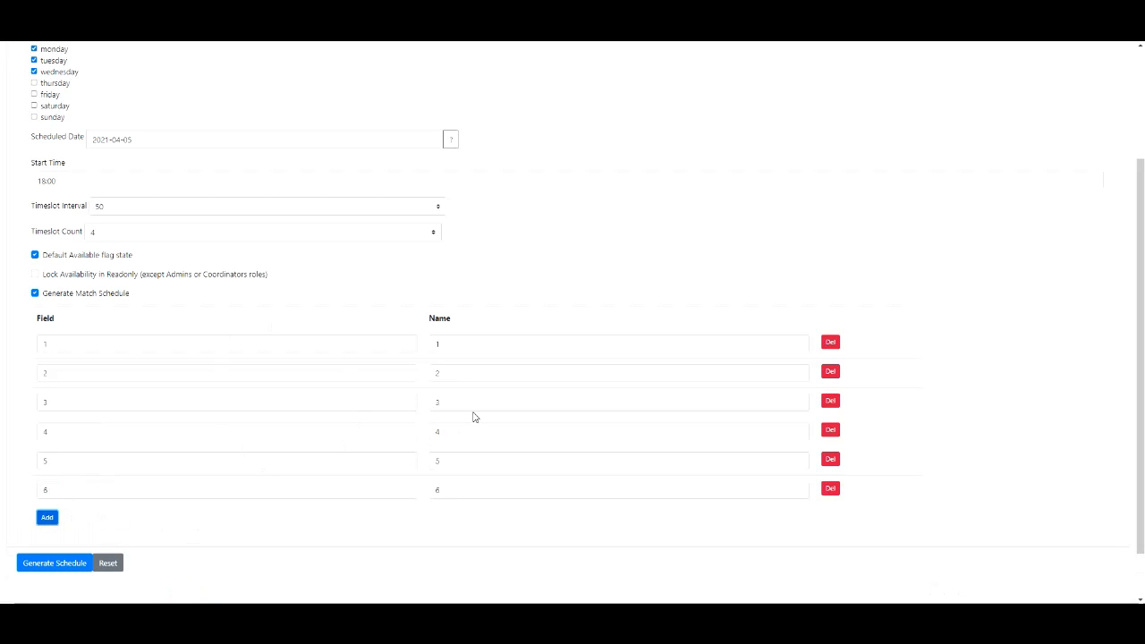
- Generate the season schedule and review the dates and statuses in the results
scroll(315, 432, "down", 1)
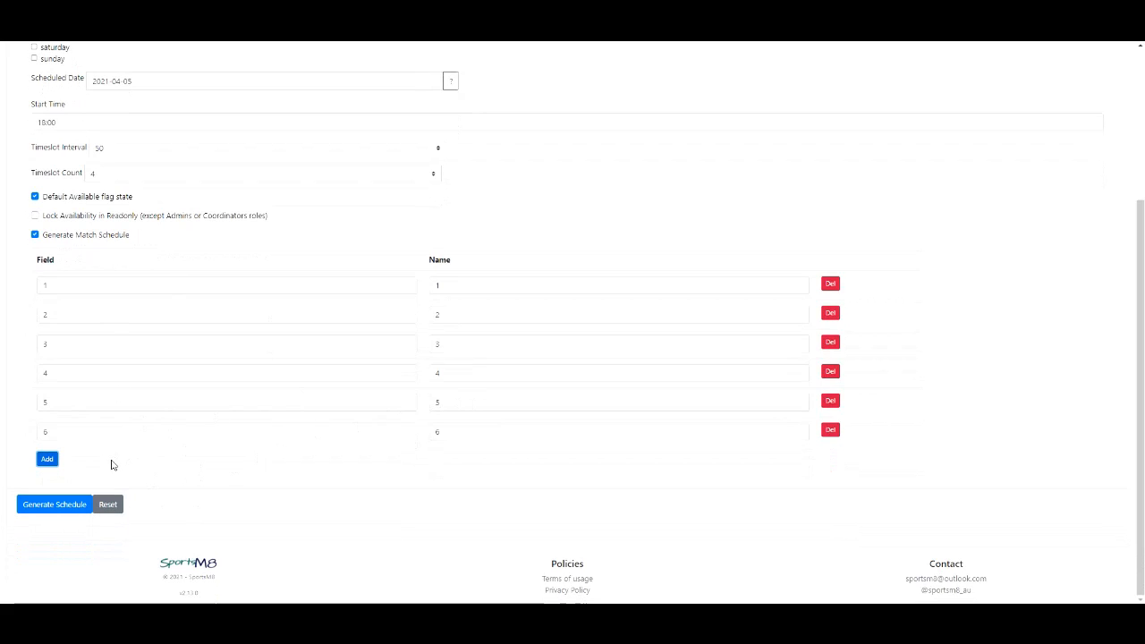
left_click(55, 507)
scroll(328, 439, "down", 4)
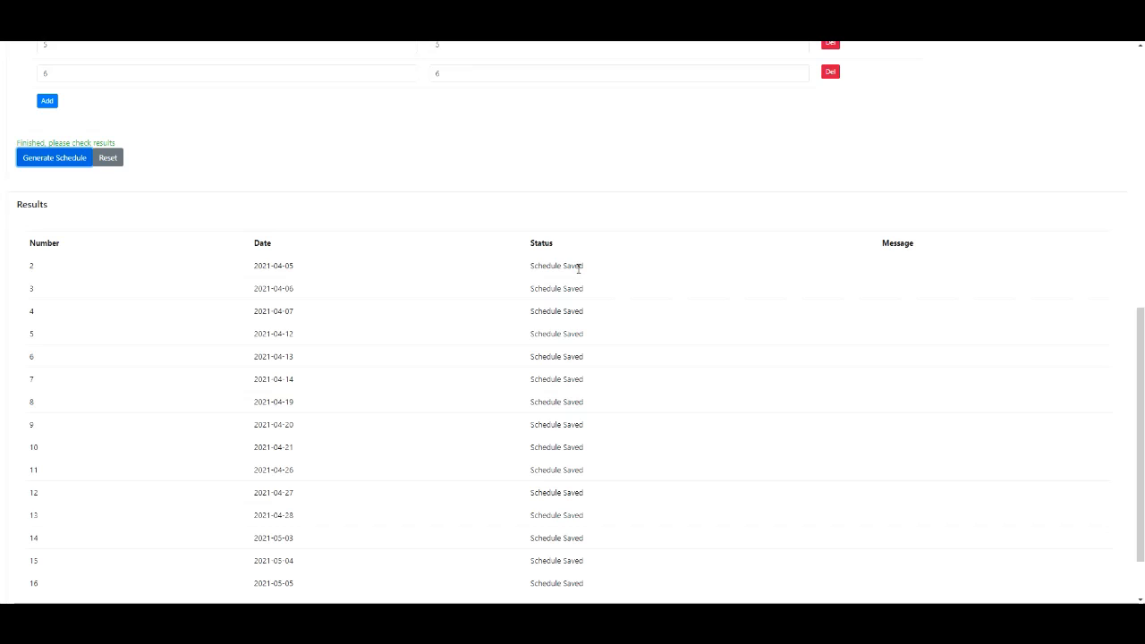
scroll(555, 309, "up", 3)
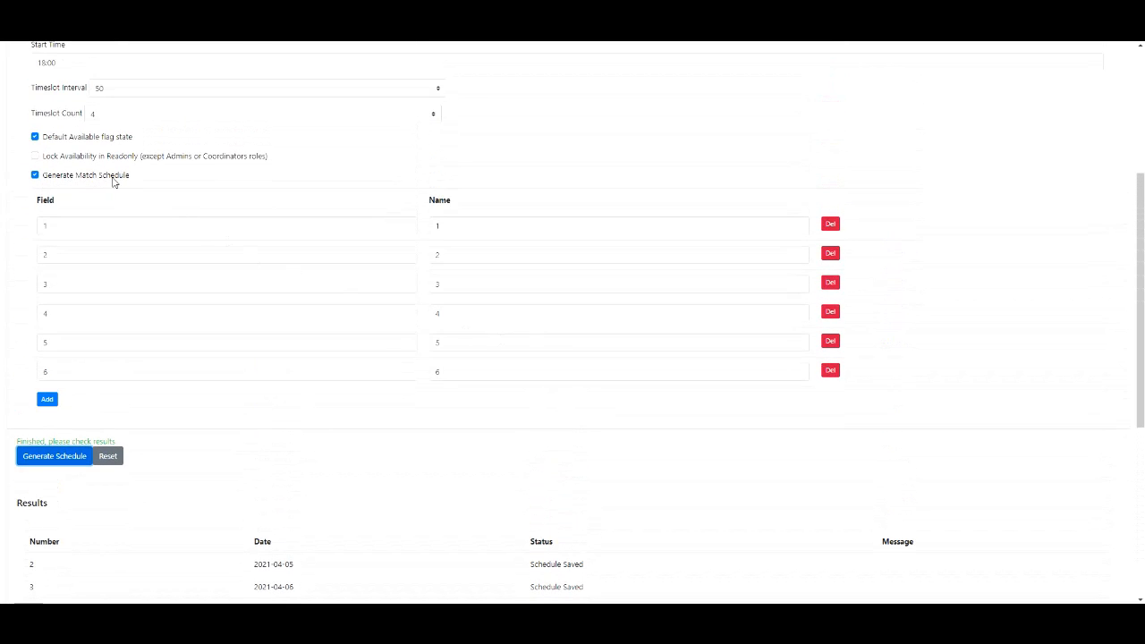
scroll(505, 444, "down", 3)
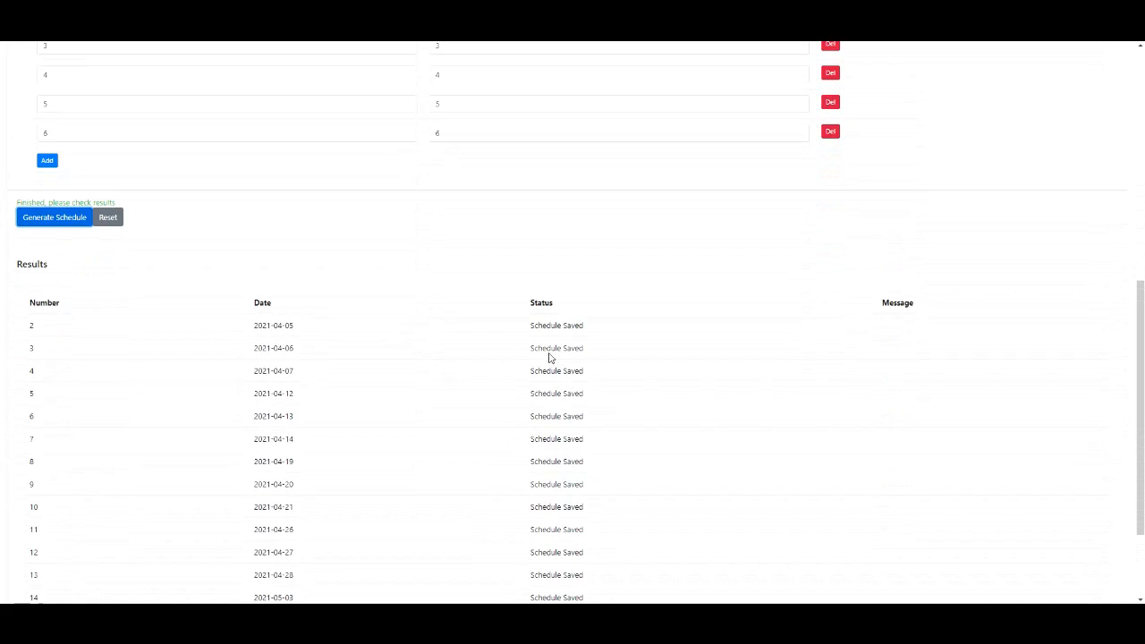
scroll(550, 357, "down", 2)
scroll(549, 369, "up", 4)
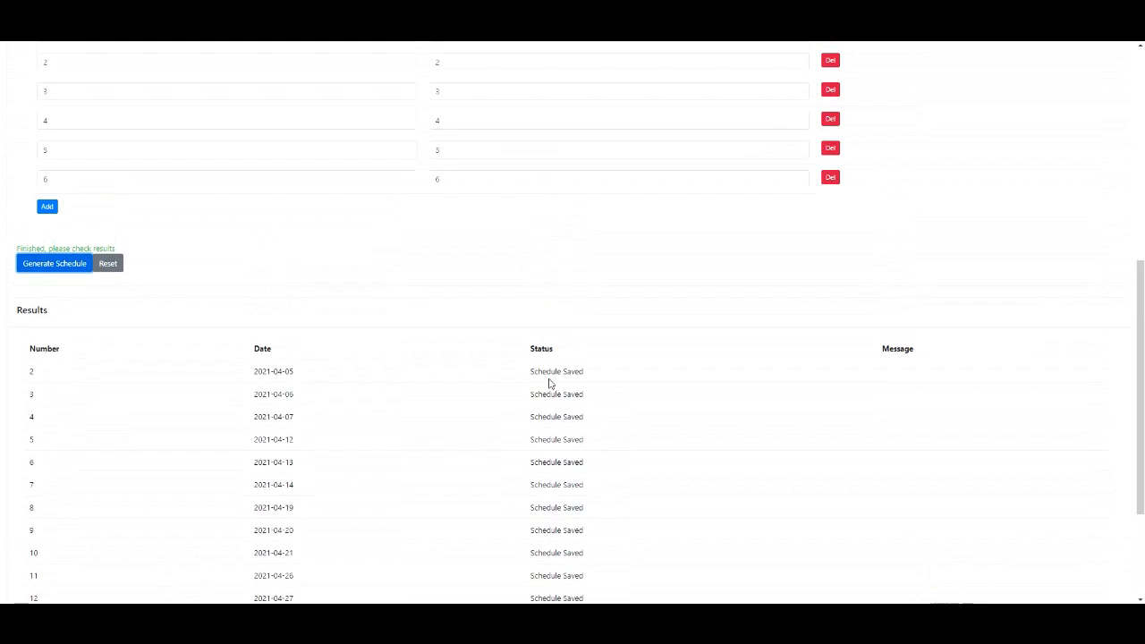
scroll(549, 388, "up", 4)
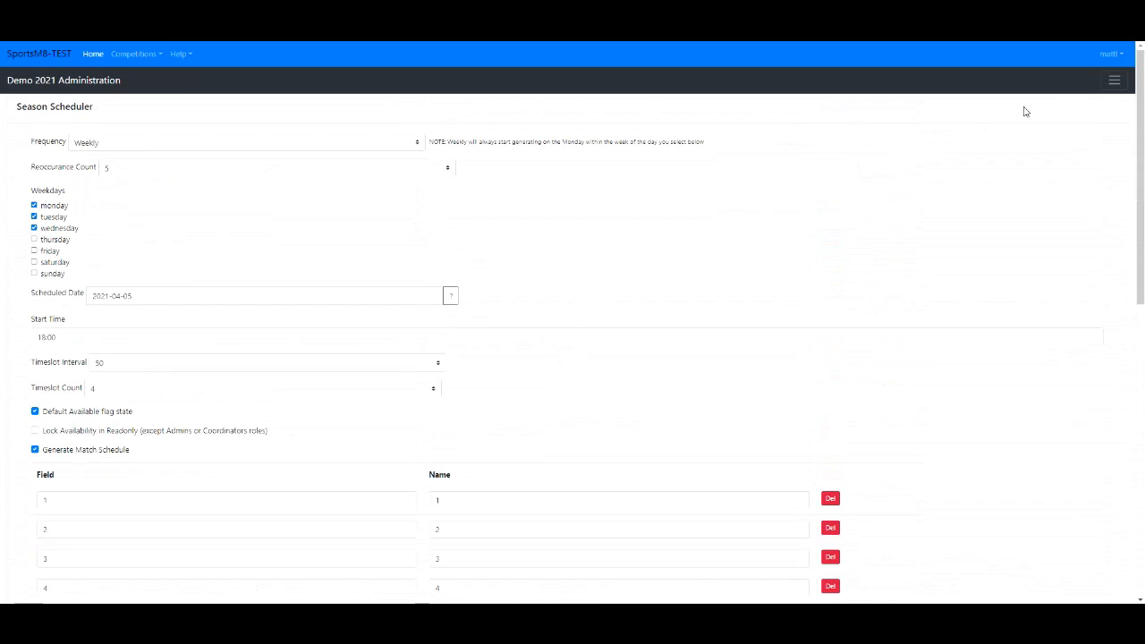
- Return to the competition day list and inspect the settings of day 5, closing them without changes
left_click(1115, 80)
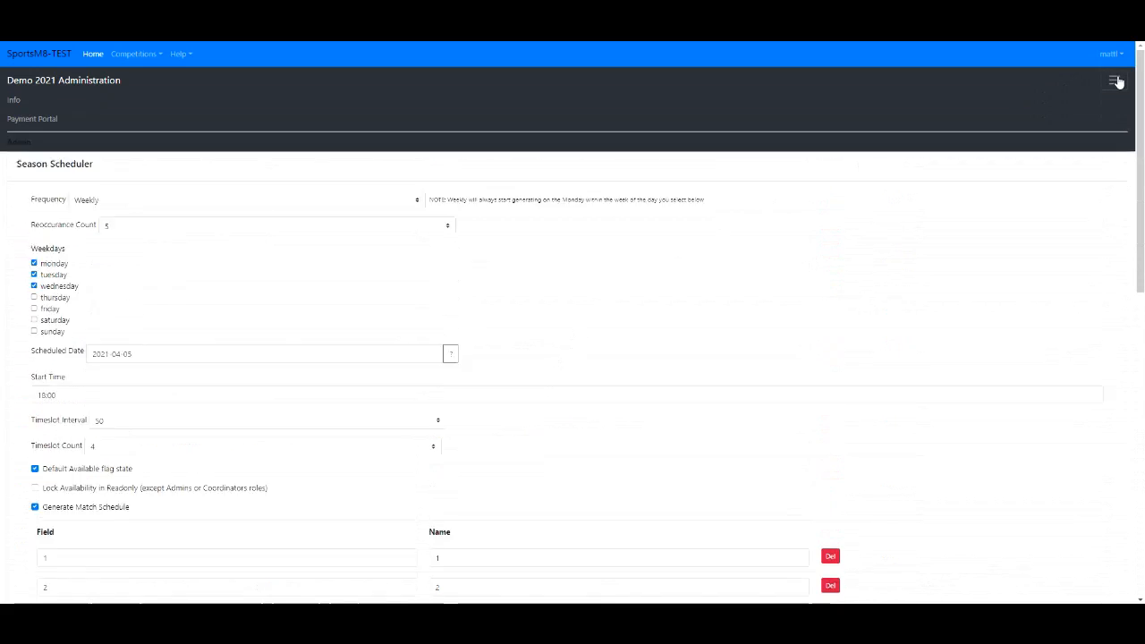
left_click(32, 177)
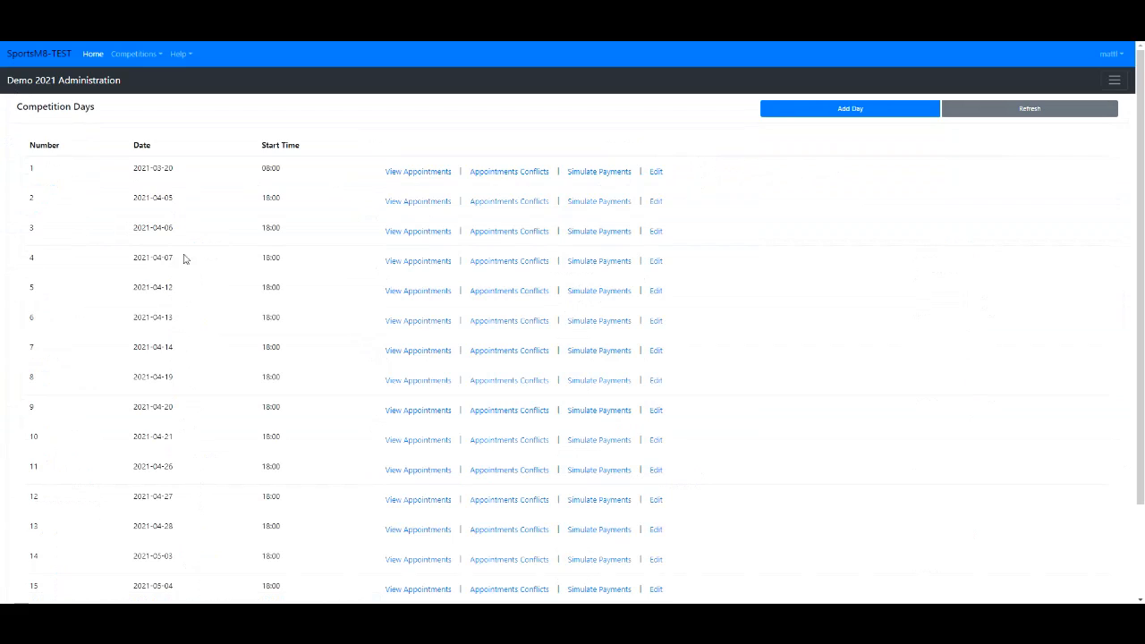
left_click(656, 294)
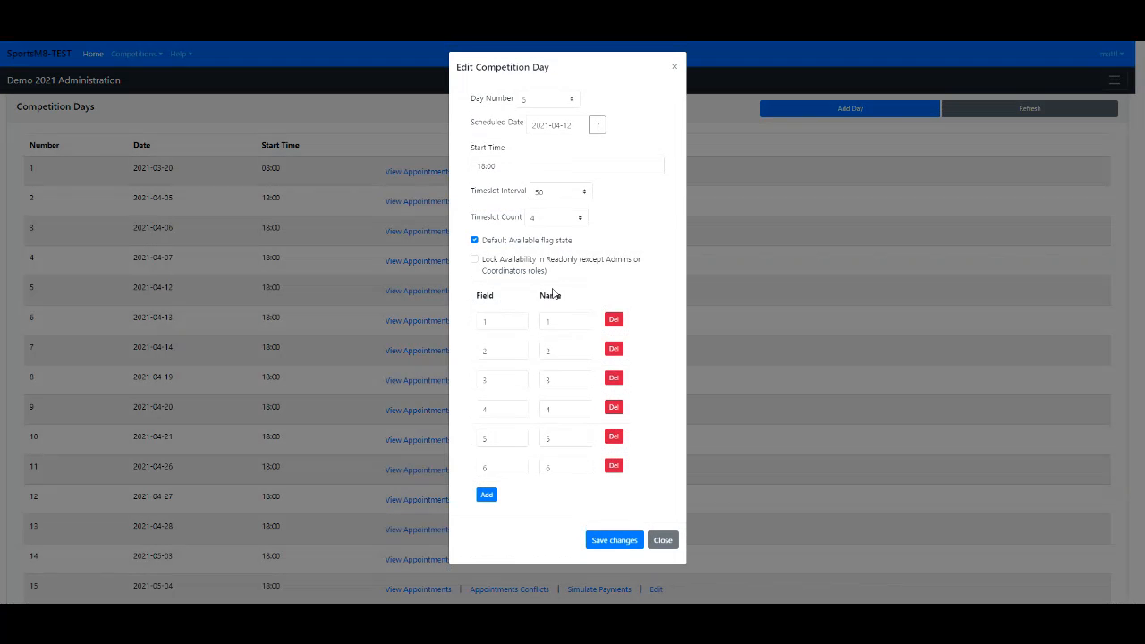
left_click(663, 548)
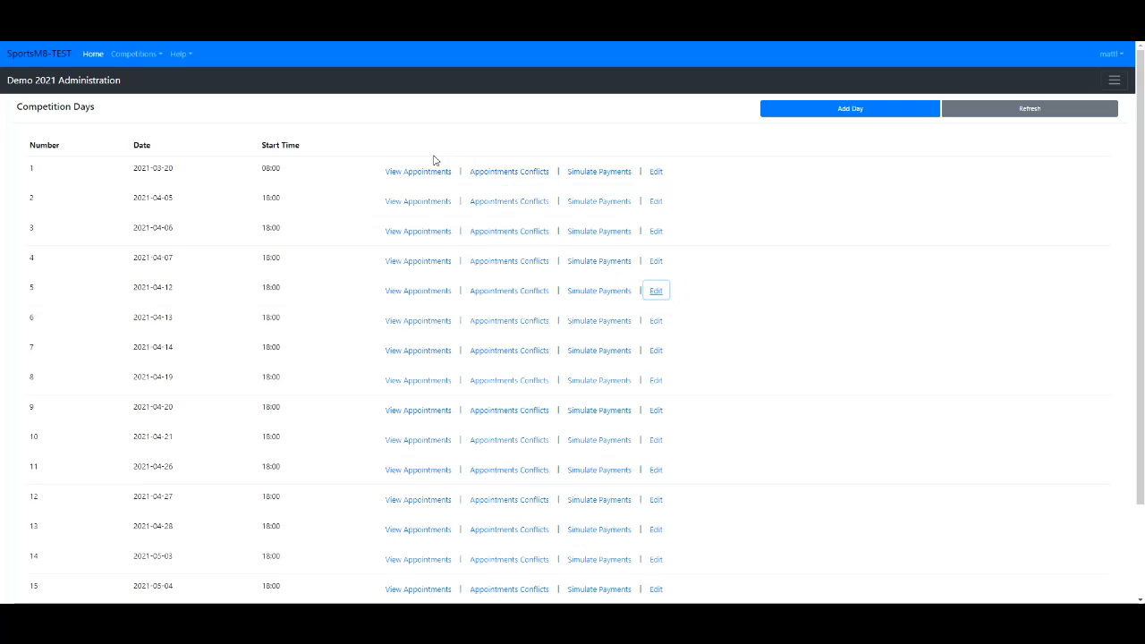
- Open the match schedule administration for Demo 2021 and display the timeslots and fields for 05-Apr-2021
left_click(1115, 81)
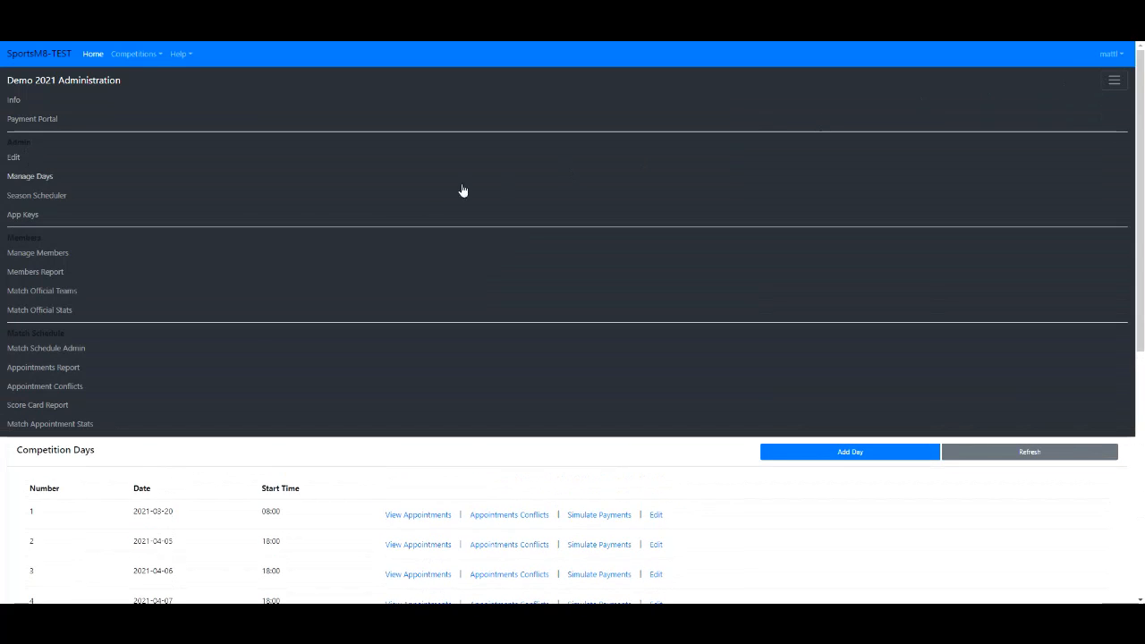
left_click(65, 348)
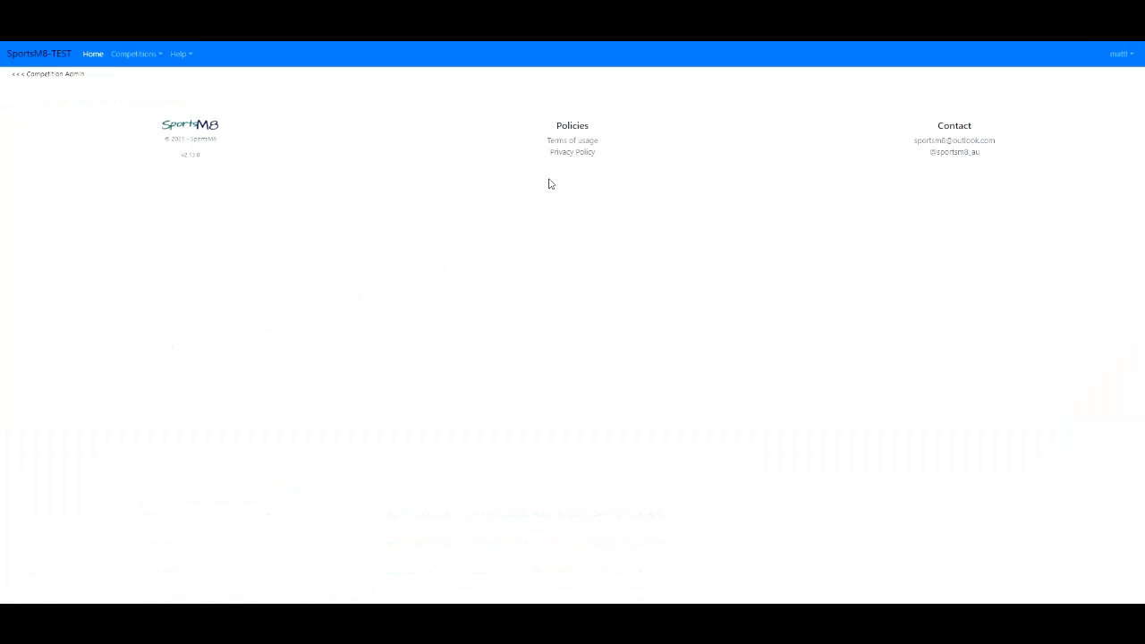
left_click(547, 115)
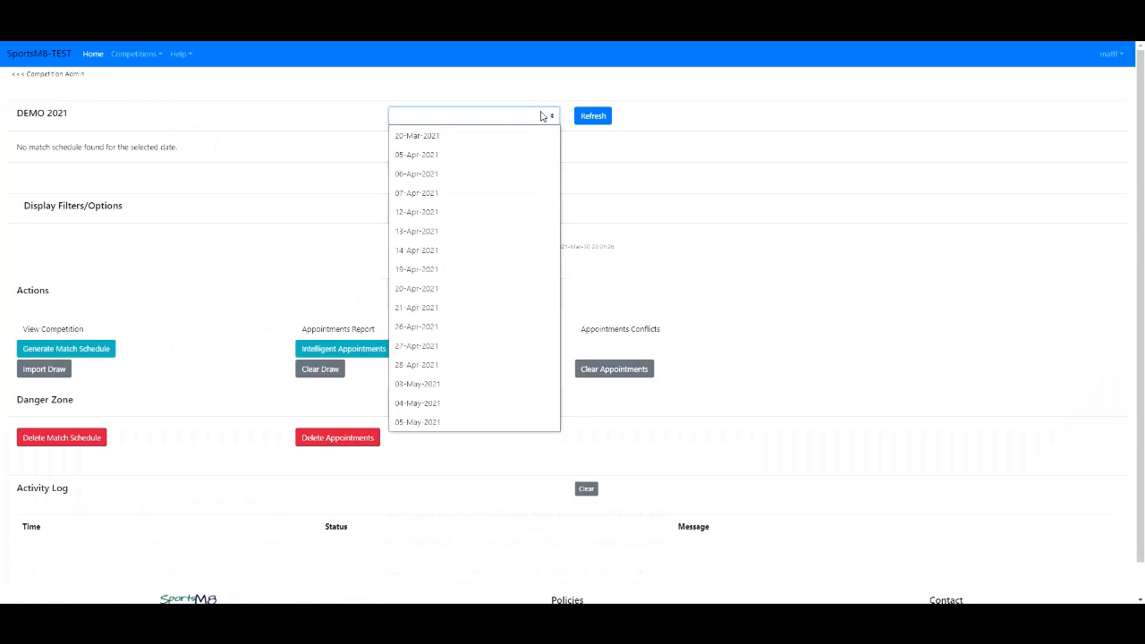
left_click(441, 156)
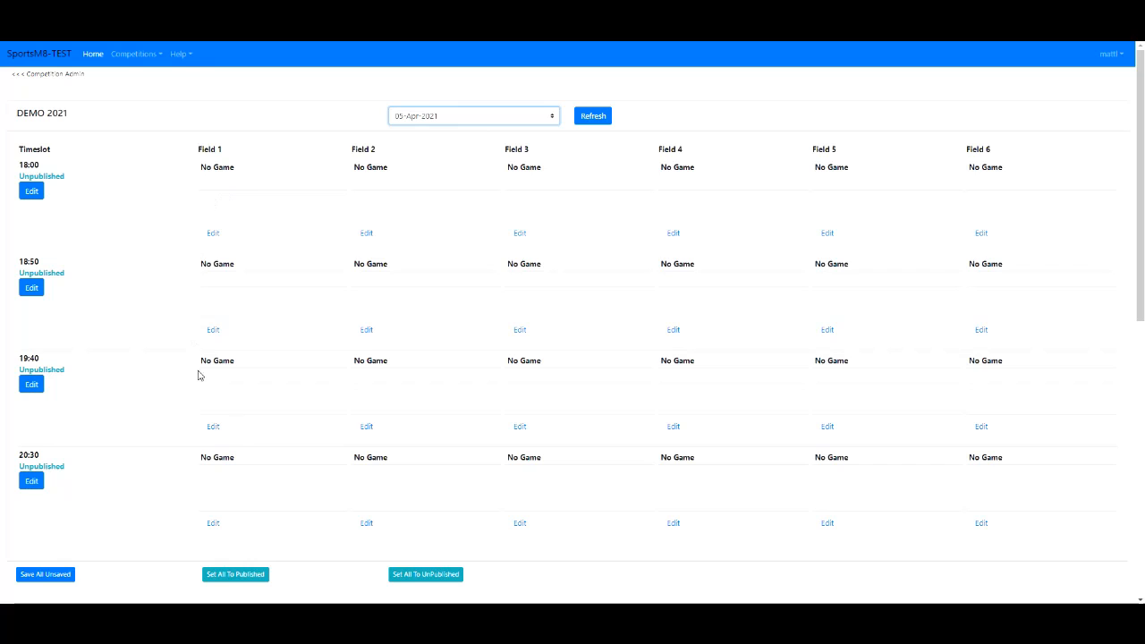
- Check the match schedules for 06-Apr-2021 and 13-Apr-2021, and return to the competition administration
left_click(488, 113)
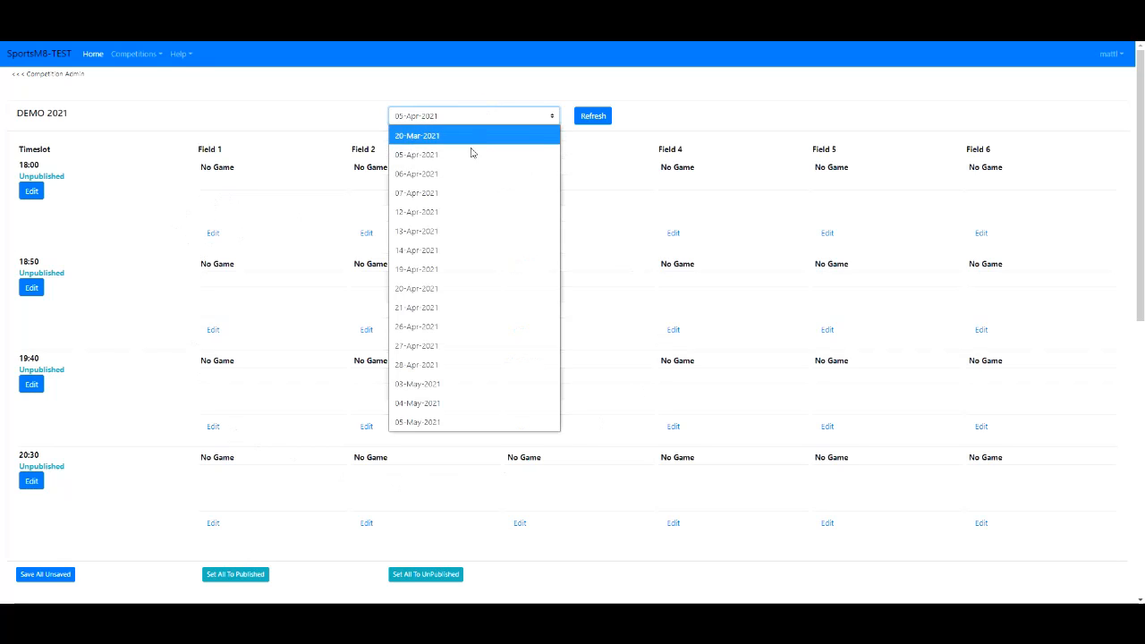
left_click(450, 182)
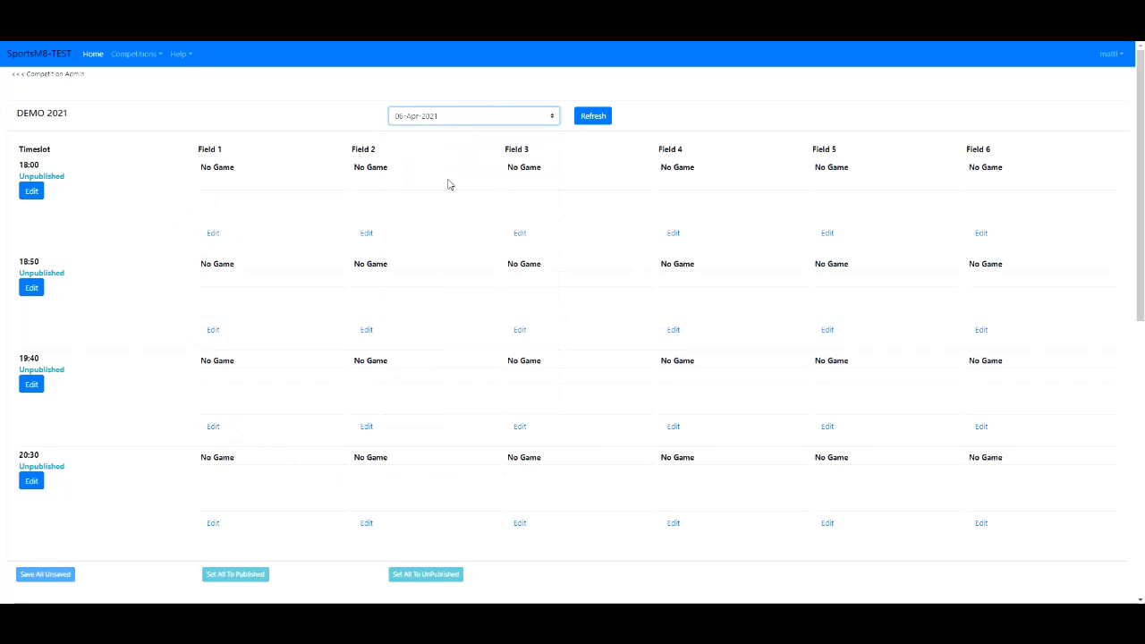
left_click(467, 120)
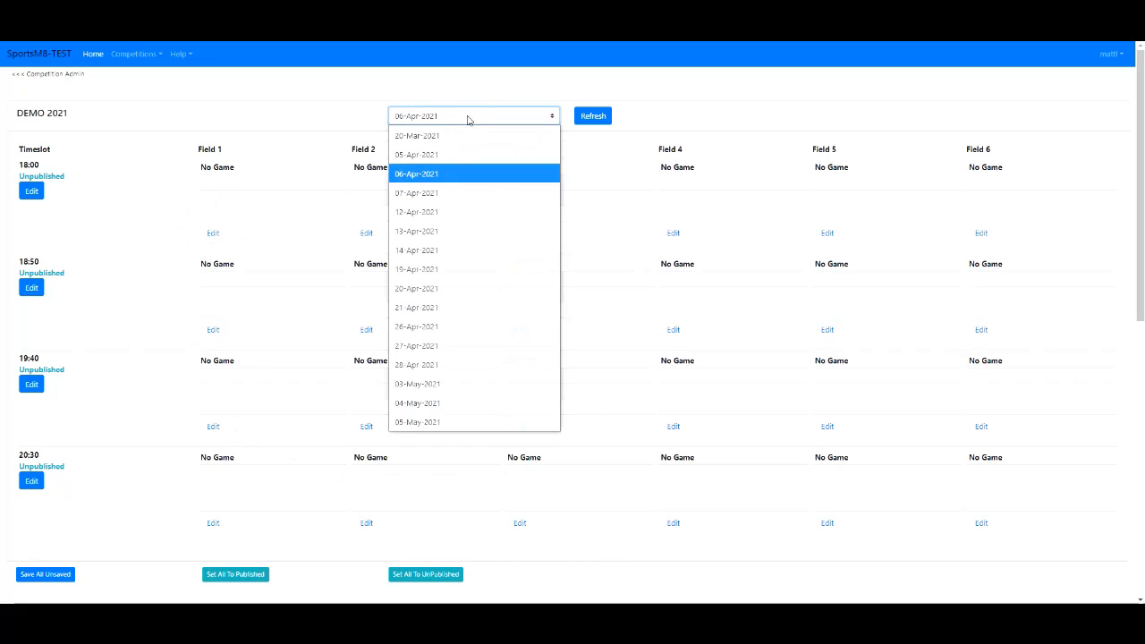
left_click(439, 230)
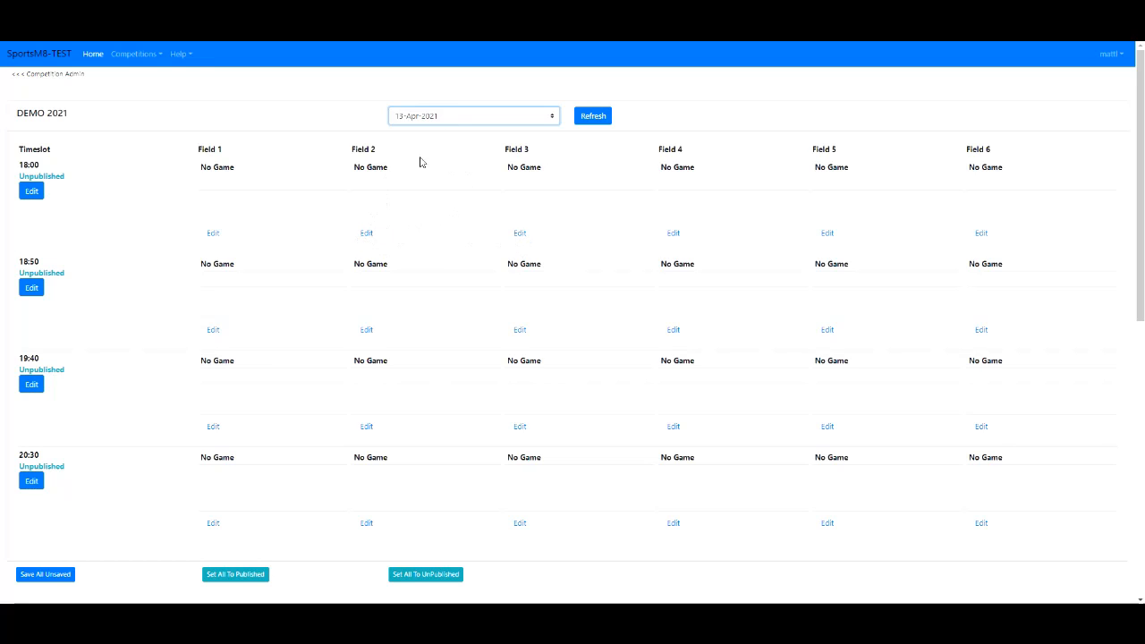
left_click(61, 75)
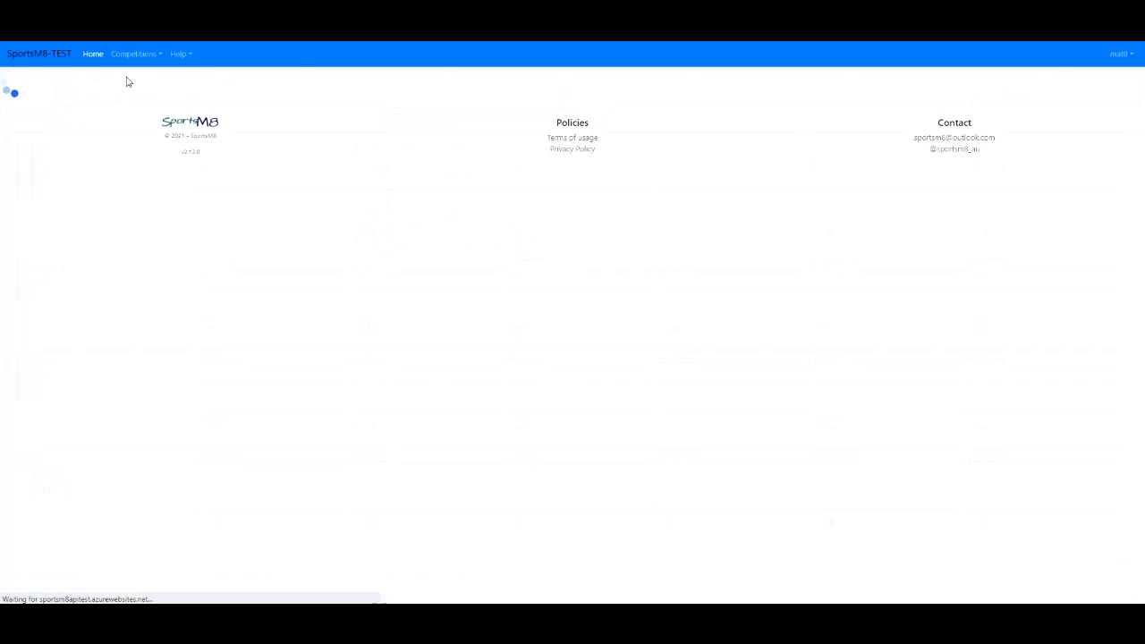